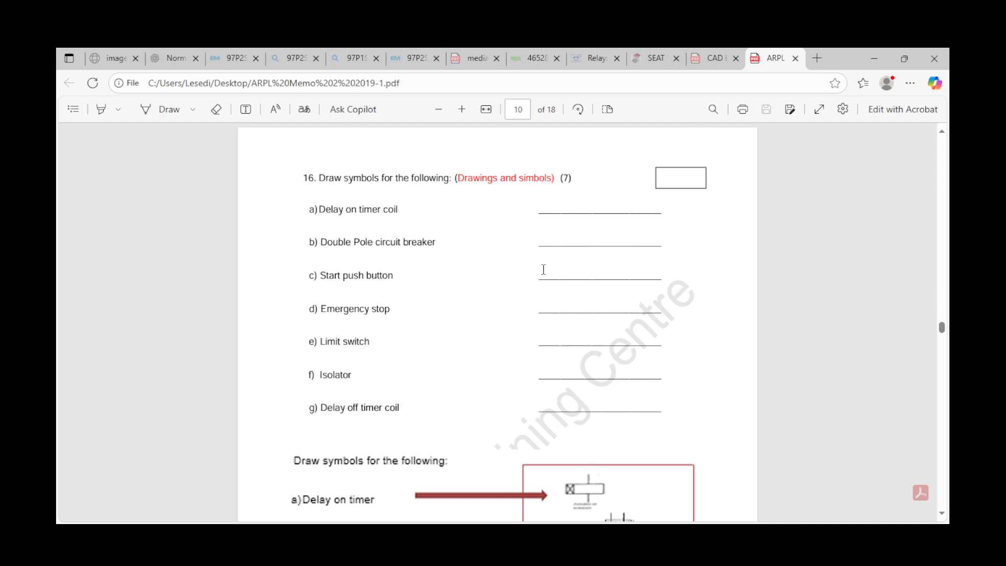
pyautogui.scroll(-3, 544, 270)
pyautogui.scroll(-3, 543, 270)
pyautogui.scroll(-2, 544, 270)
pyautogui.scroll(-2, 544, 270)
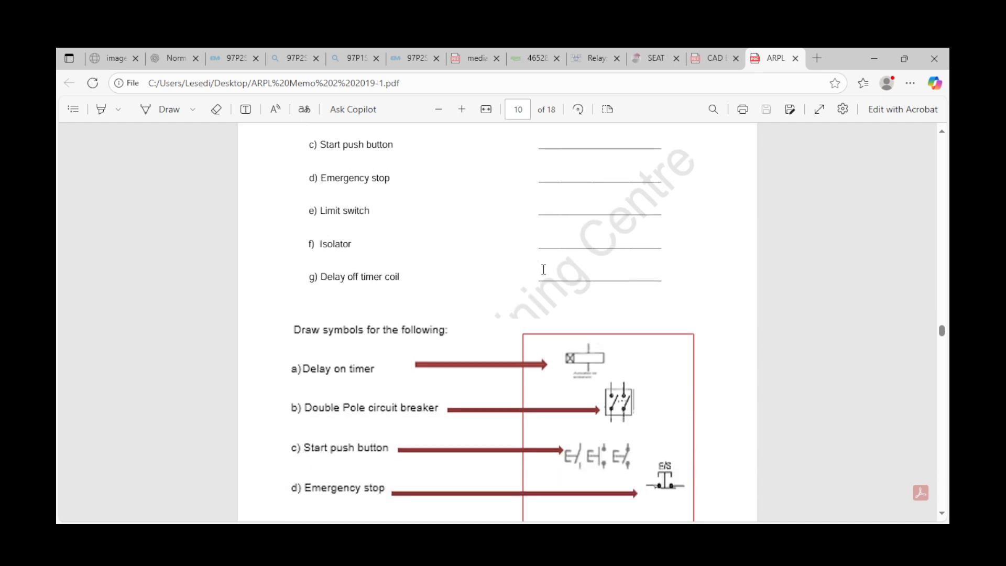
pyautogui.scroll(-2, 543, 269)
pyautogui.scroll(-2, 544, 269)
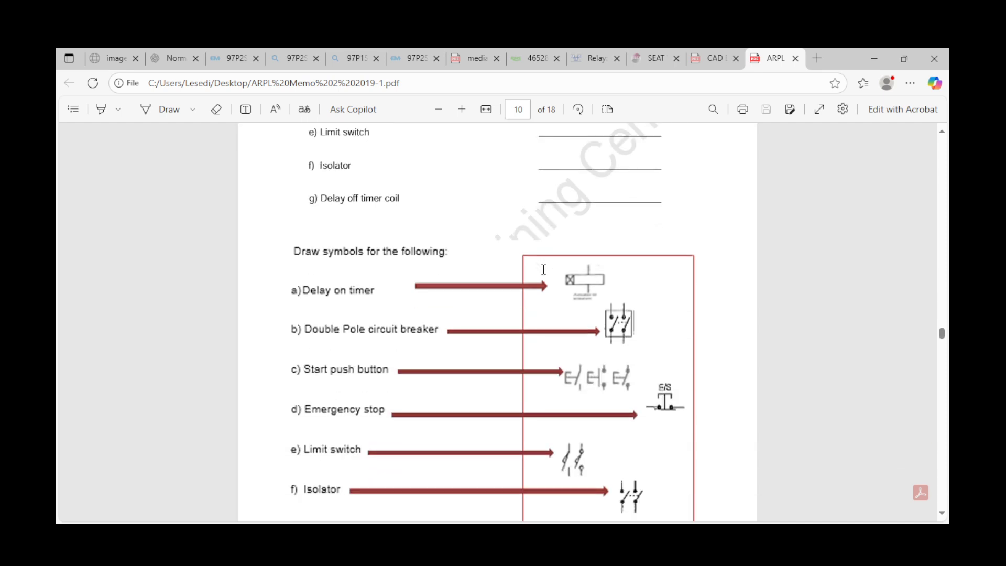
pyautogui.scroll(-1, 543, 270)
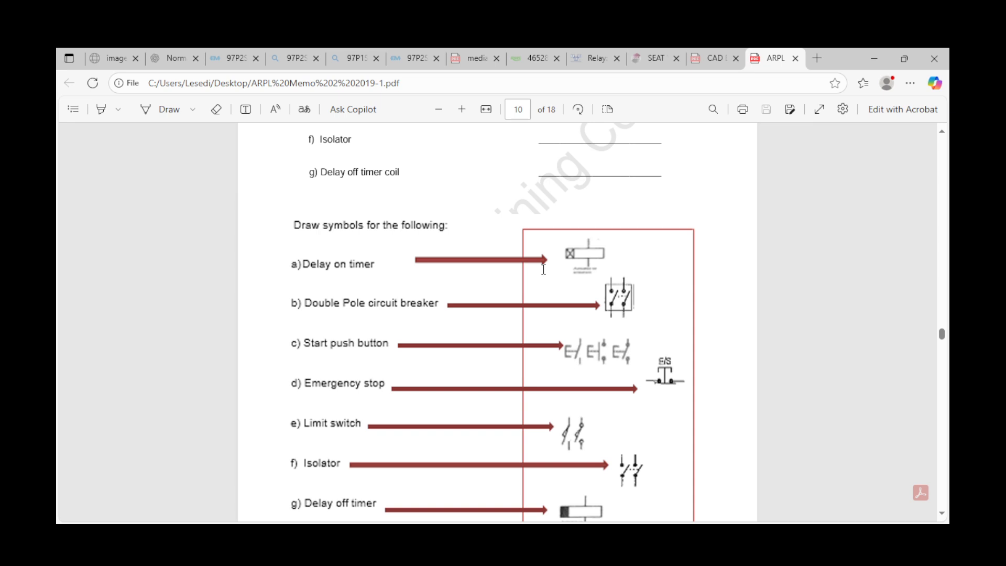
pyautogui.scroll(-1, 543, 270)
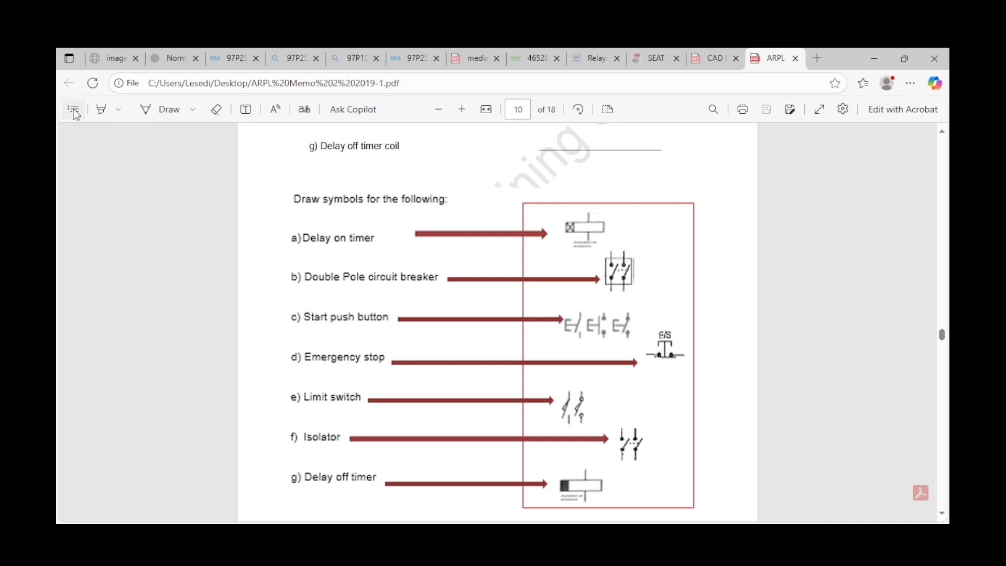
# Jump to page 7 of the memo via the thumbnails to show question 12's circuit.
pyautogui.click(73, 110)
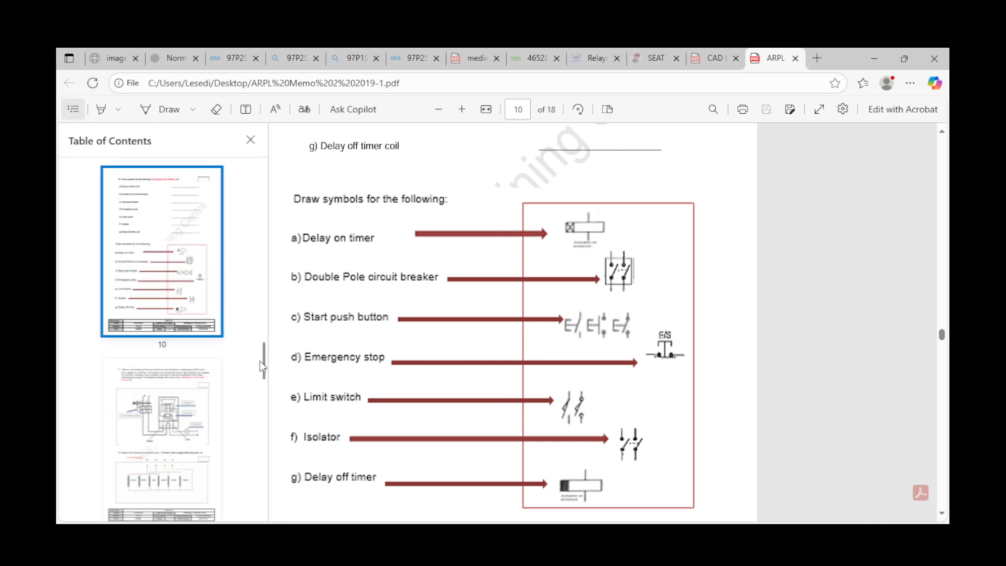
pyautogui.scroll(5, 264, 369)
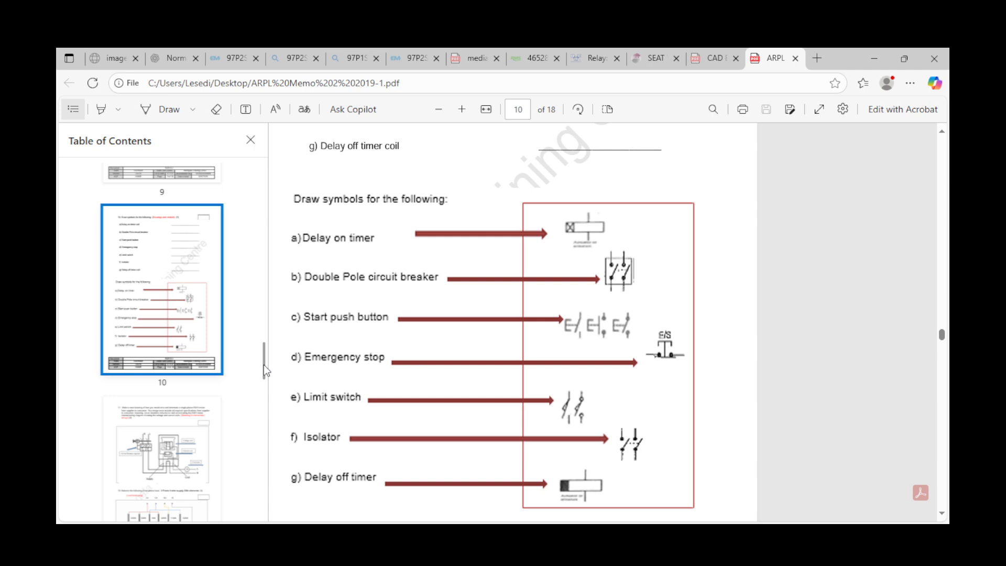
pyautogui.scroll(5, 261, 301)
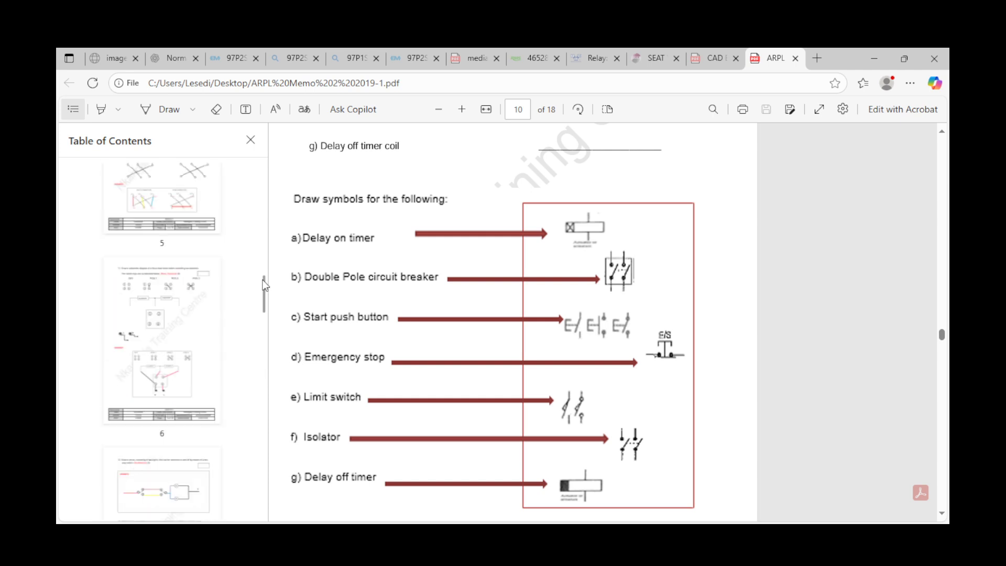
pyautogui.scroll(3, 266, 265)
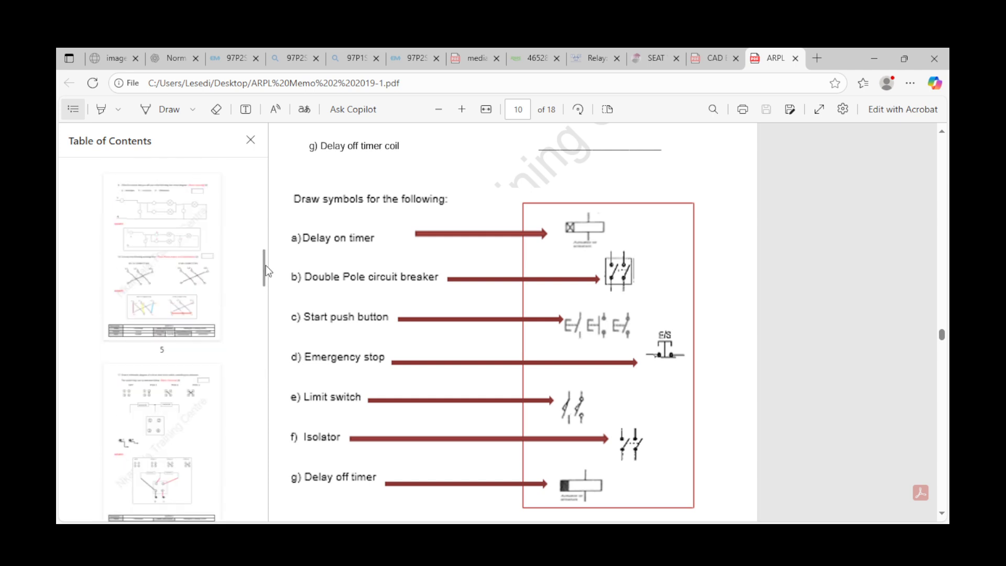
pyautogui.scroll(3, 267, 252)
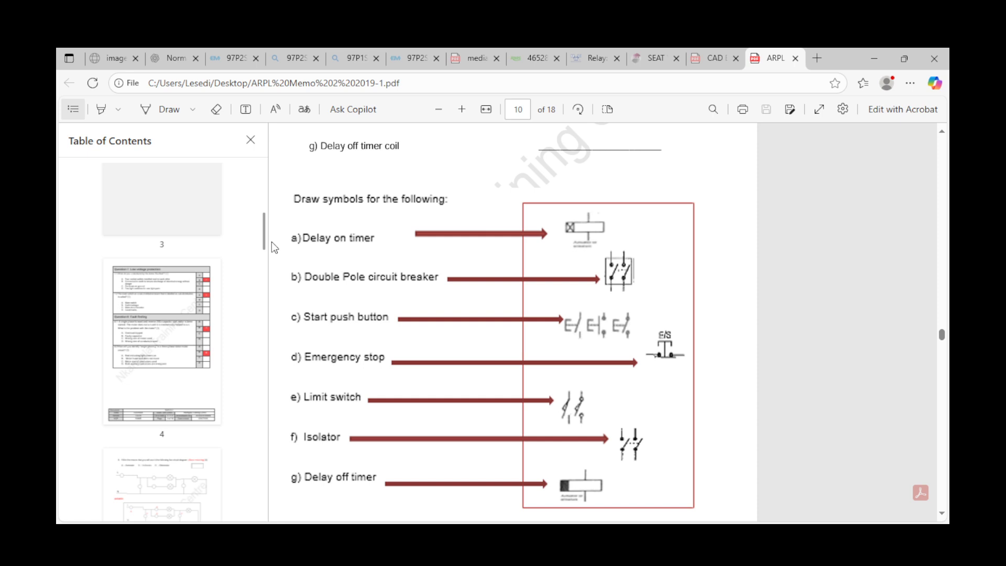
pyautogui.scroll(-3, 272, 241)
pyautogui.scroll(-3, 268, 268)
pyautogui.scroll(-2, 261, 284)
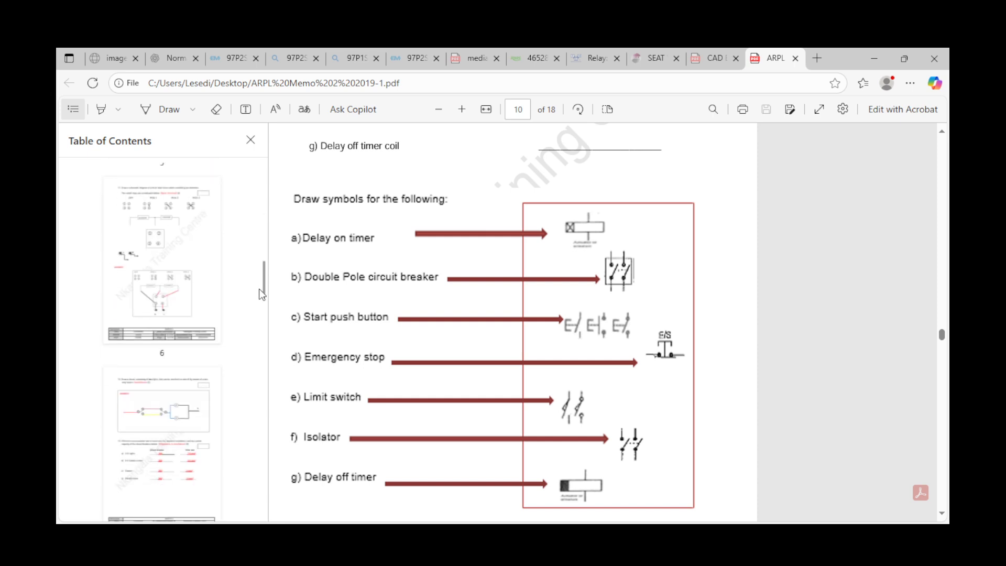
pyautogui.scroll(-2, 261, 303)
pyautogui.click(187, 315)
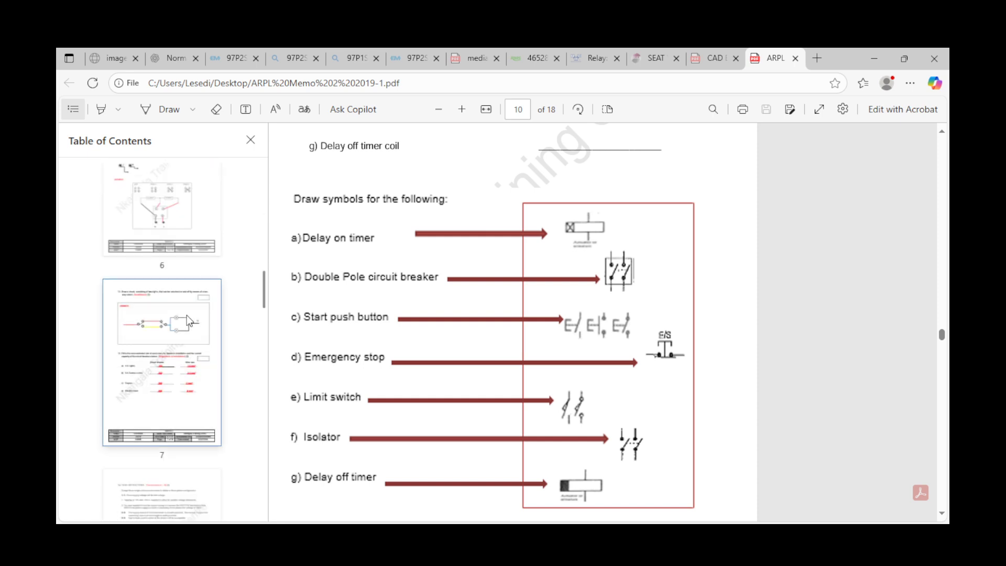
pyautogui.press('Escape')
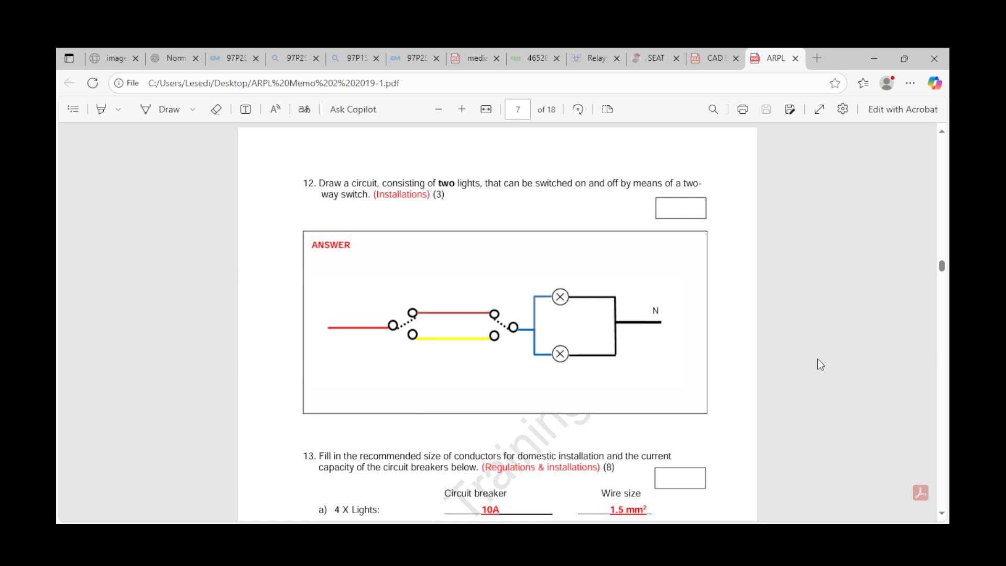
pyautogui.scroll(-1, 818, 359)
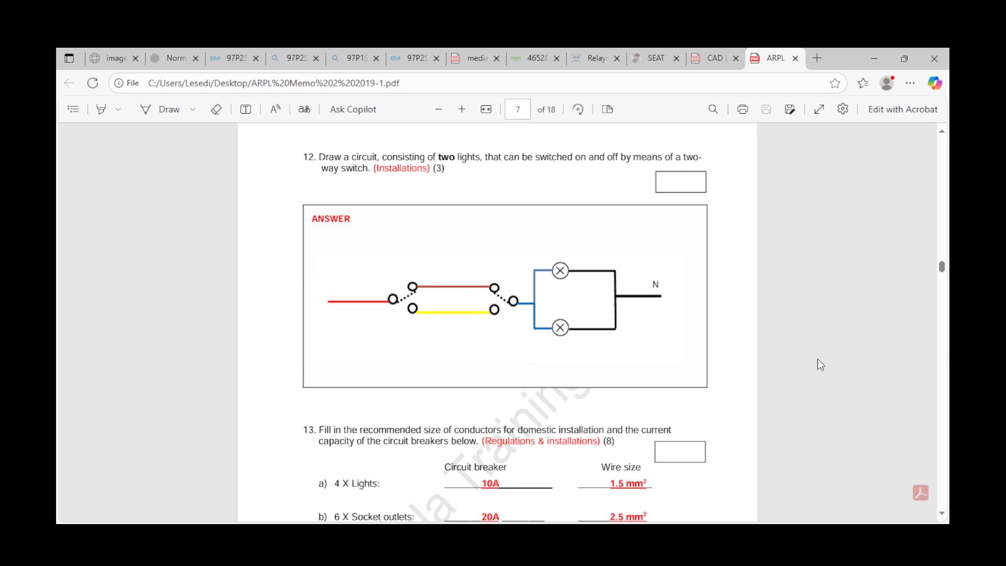
pyautogui.scroll(-1, 817, 359)
pyautogui.scroll(-1, 817, 359)
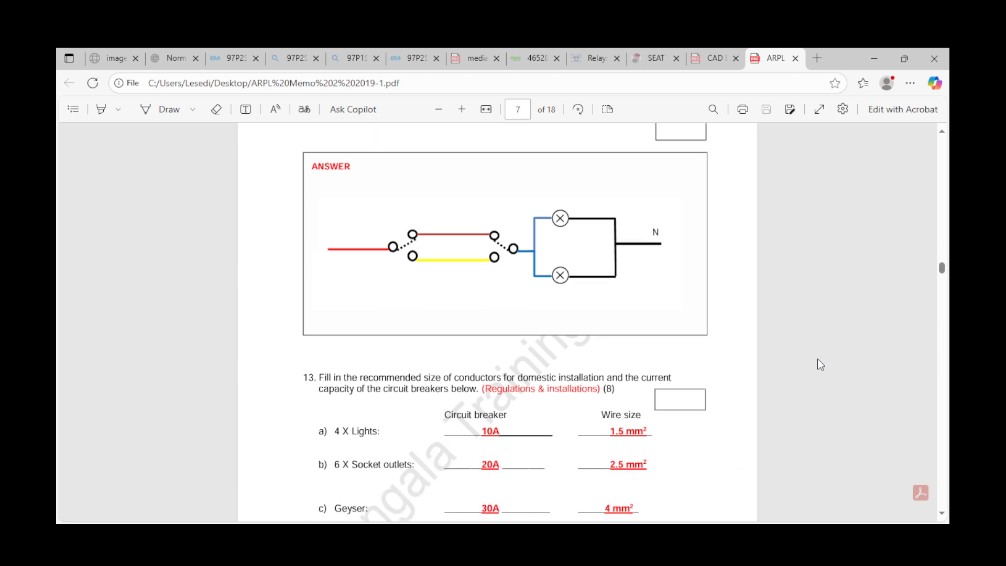
pyautogui.scroll(-1, 817, 359)
pyautogui.scroll(-1, 819, 360)
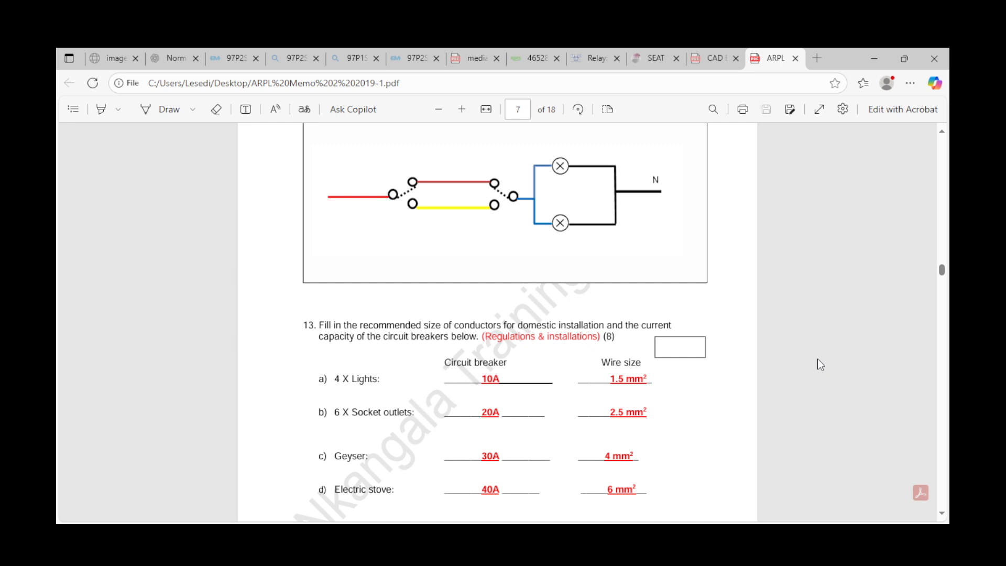